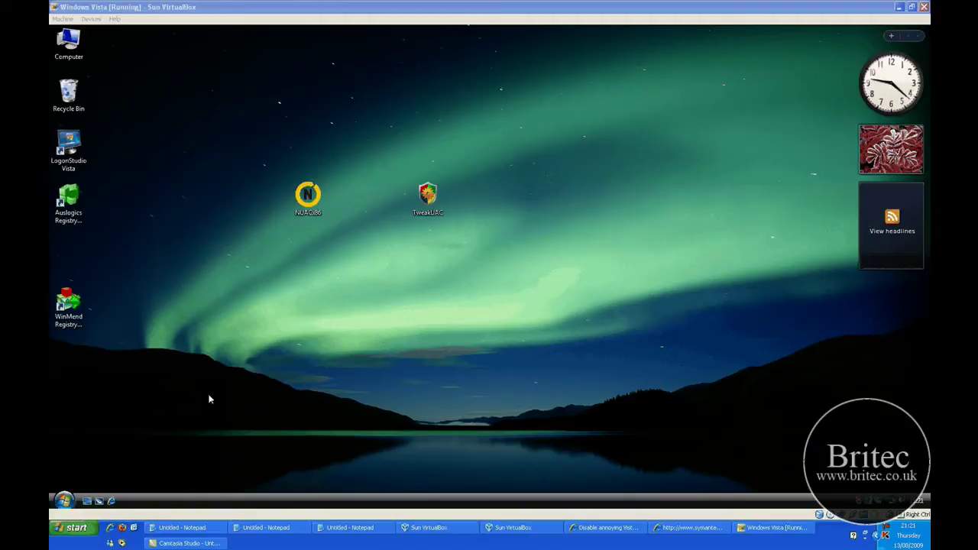
- Search for regedit, launch the Registry Editor and allow it to continue at the User Account Control prompt
left_click(64, 501)
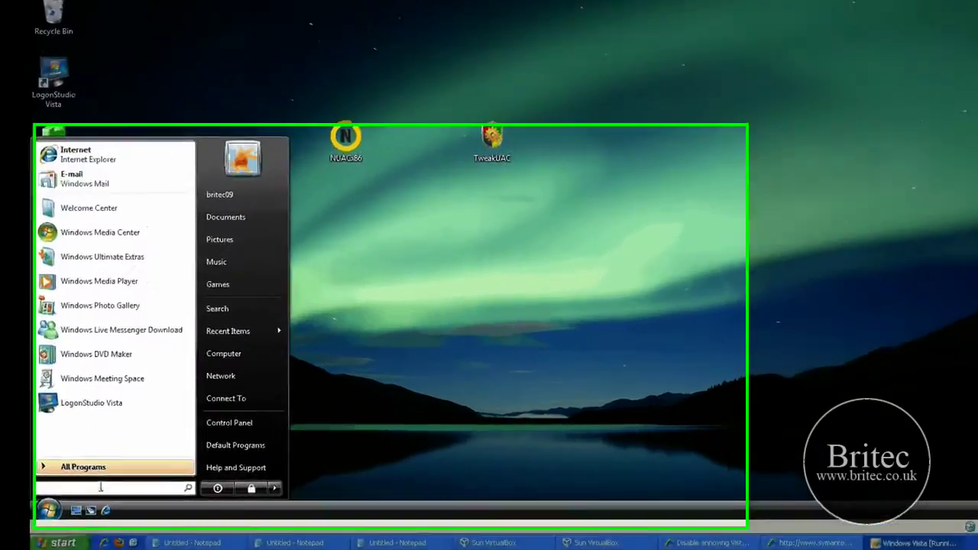
type("re")
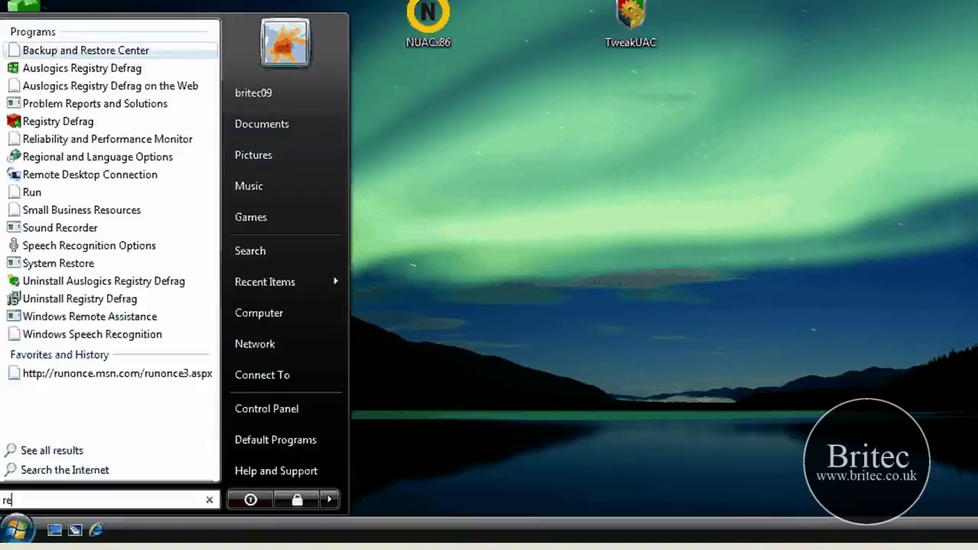
type("g")
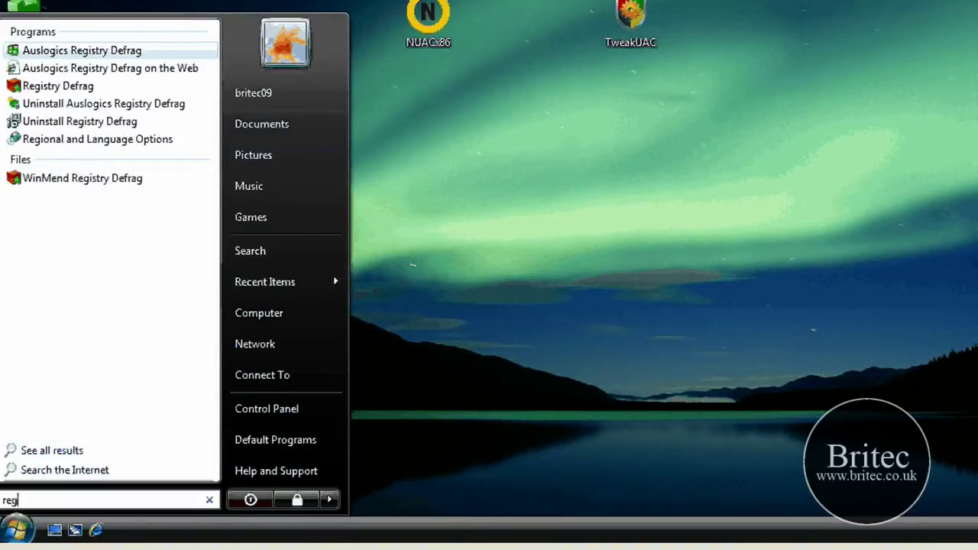
type("edit")
key("Return")
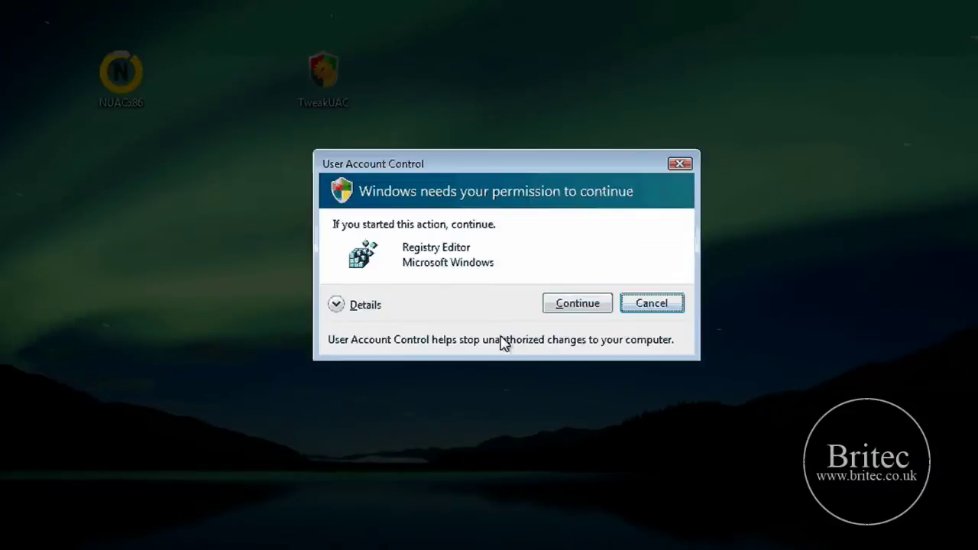
left_click(584, 304)
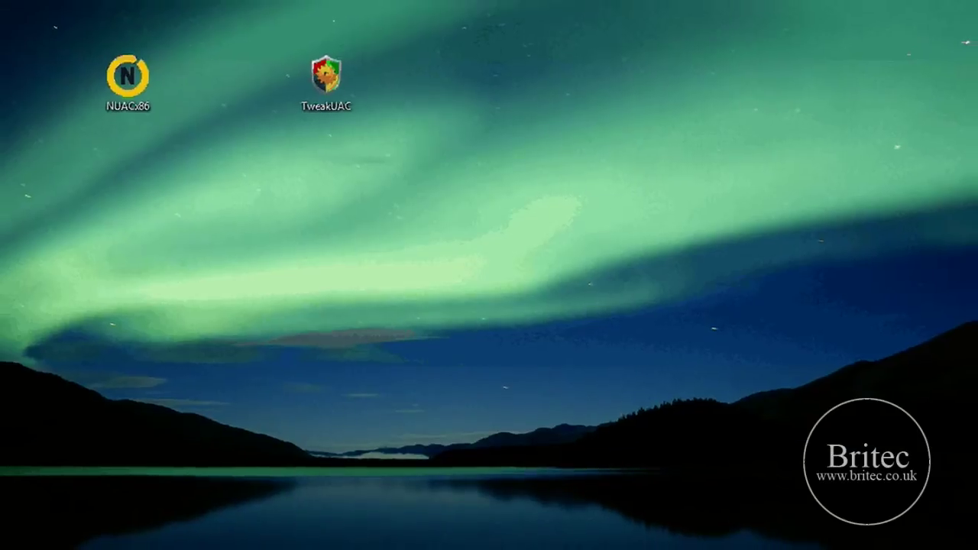
- Open the page for turning User Account Control on or off under Control Panel's User Accounts, allowing the permission request, and close the window
key("super")
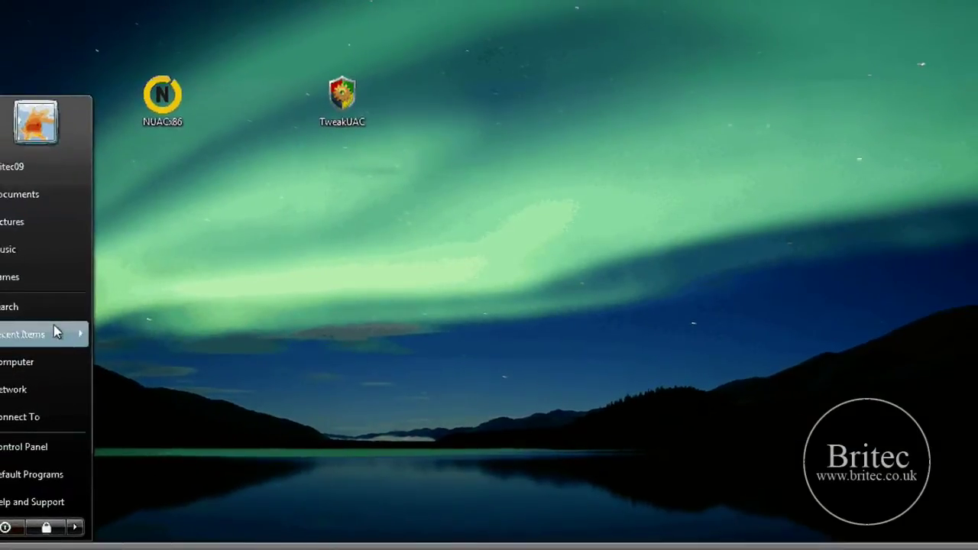
left_click(434, 335)
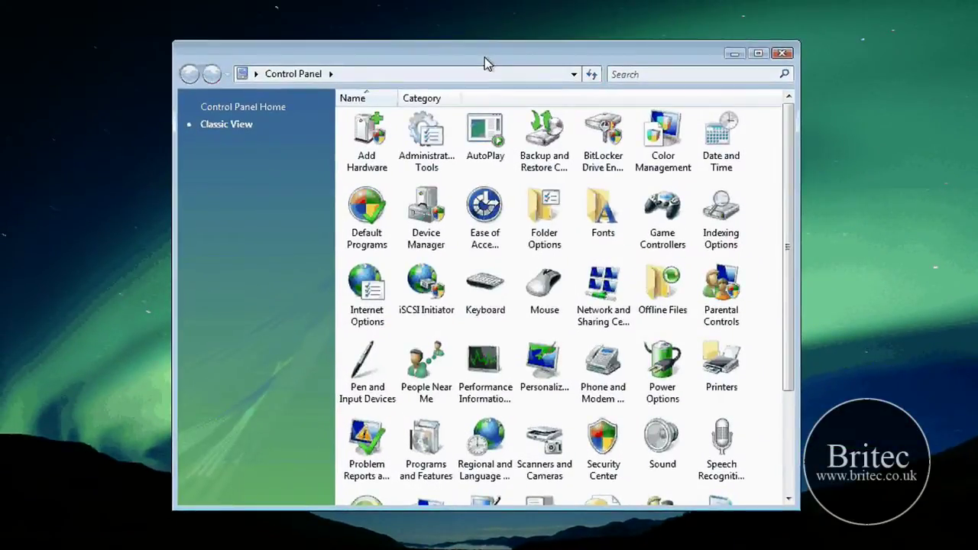
scroll(673, 415, "down", 3)
double_click(672, 415)
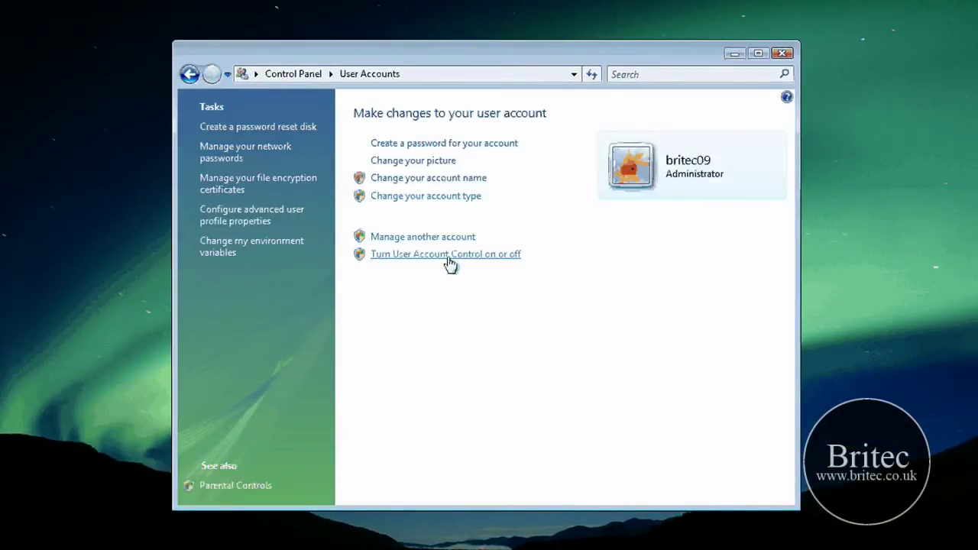
left_click(451, 256)
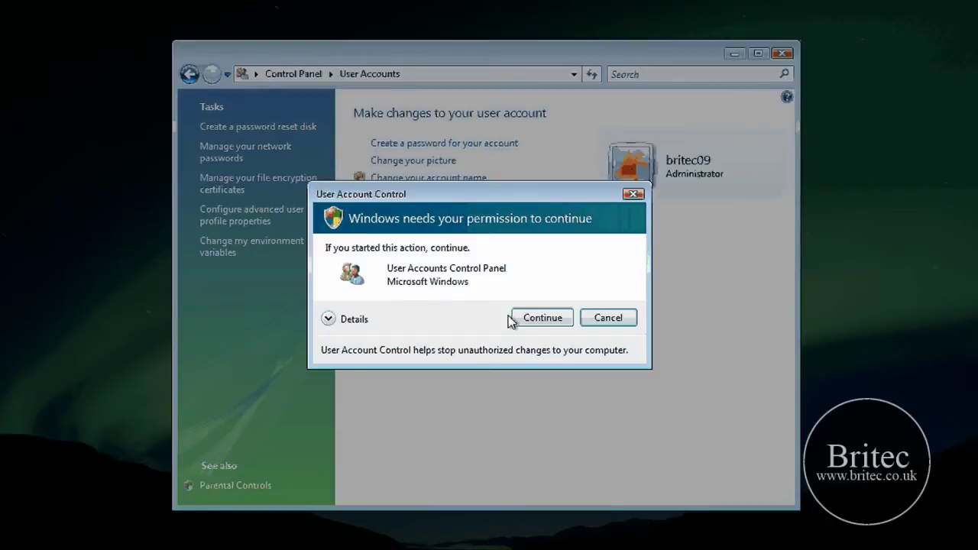
left_click(535, 317)
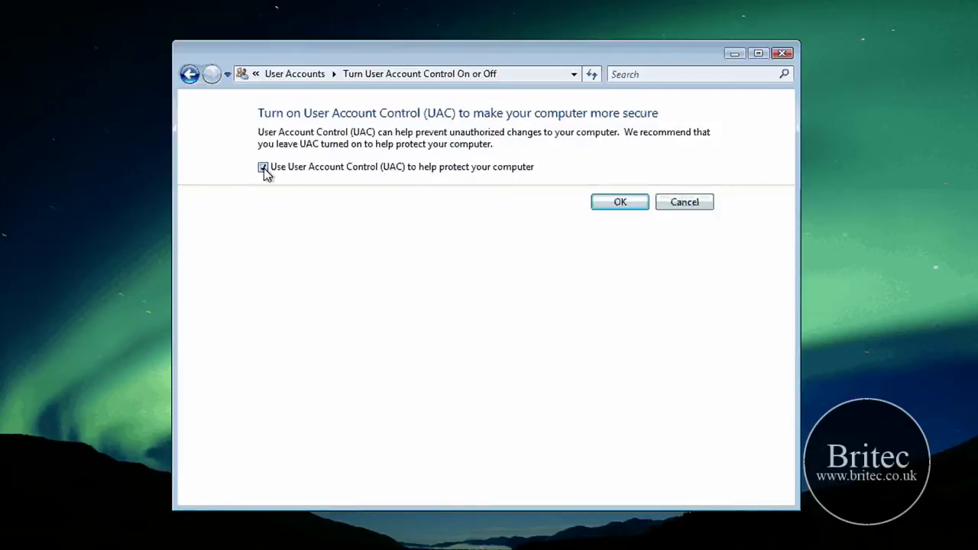
left_click(791, 57)
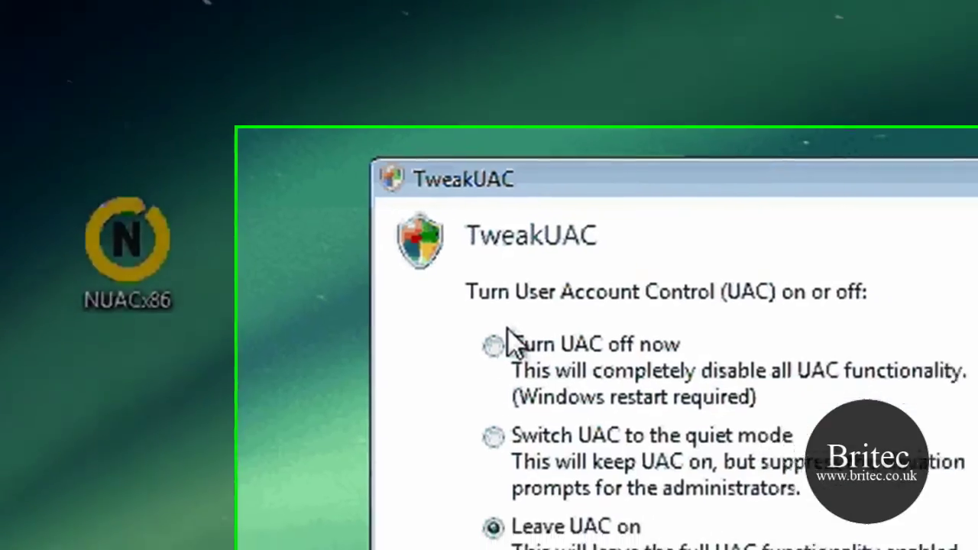
- Switch UAC to the quiet mode in TweakUAC and confirm the change
left_click(678, 492)
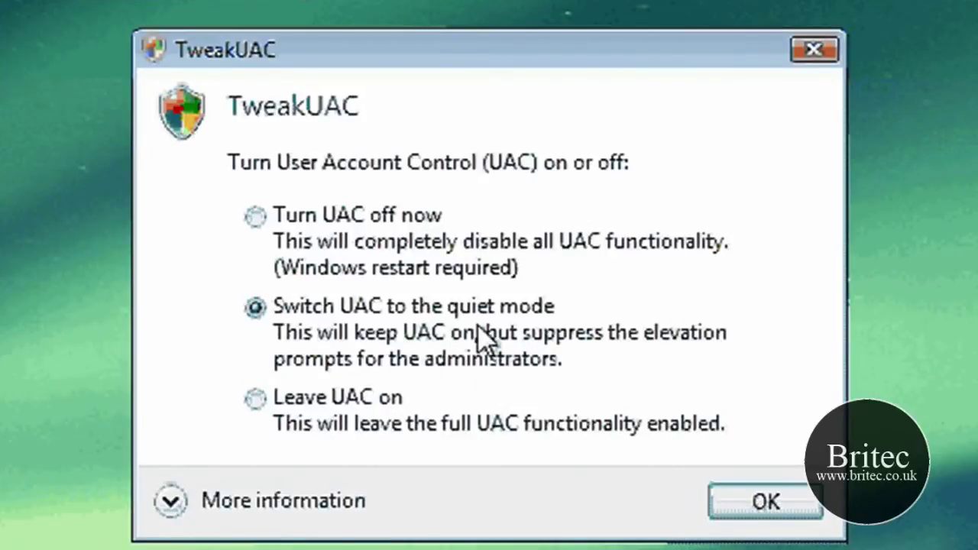
left_click(766, 501)
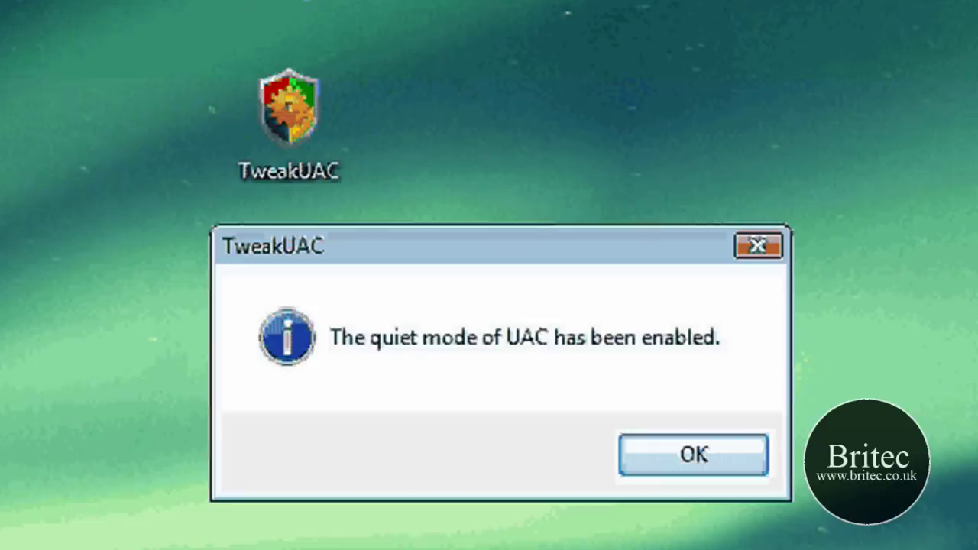
left_click(684, 451)
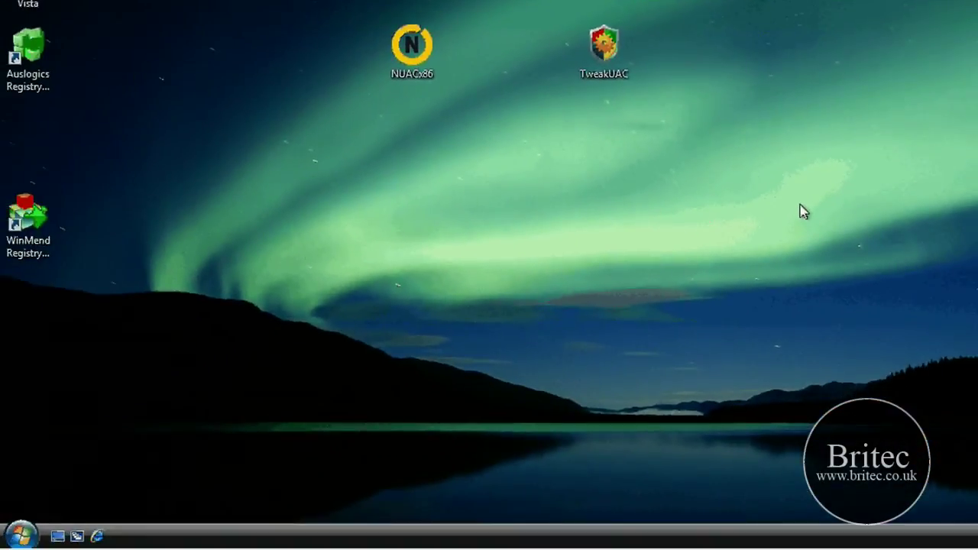
- Search for the Registry Editor and launch it again to test the UAC quiet mode
key("super")
type("reg")
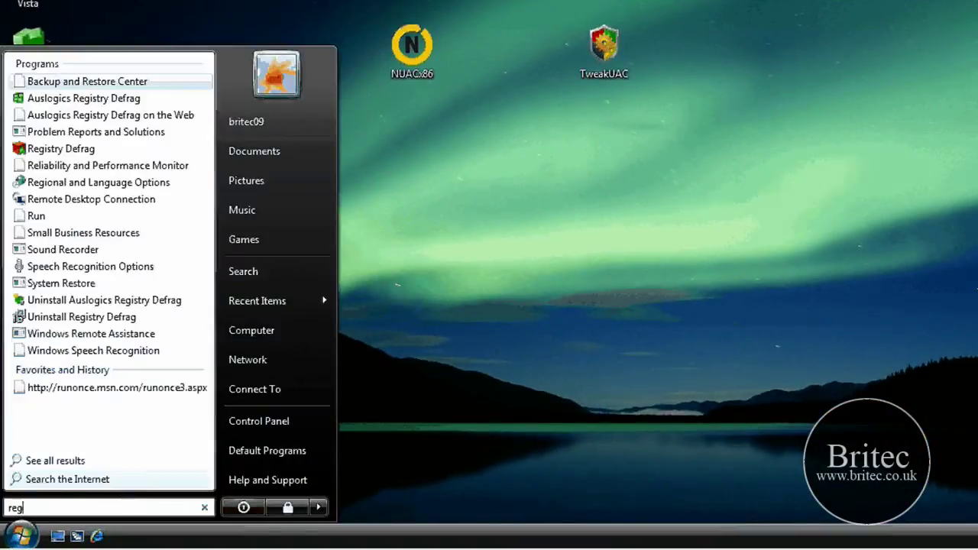
left_click(164, 475)
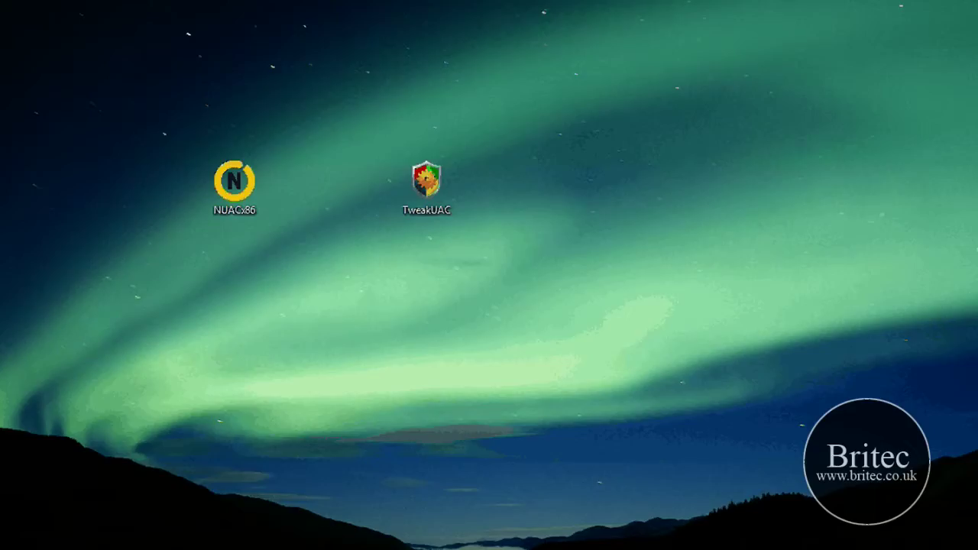
- Check the User Account Control on/off setting in Control Panel's User Accounts again, and close the window without changes
key("super")
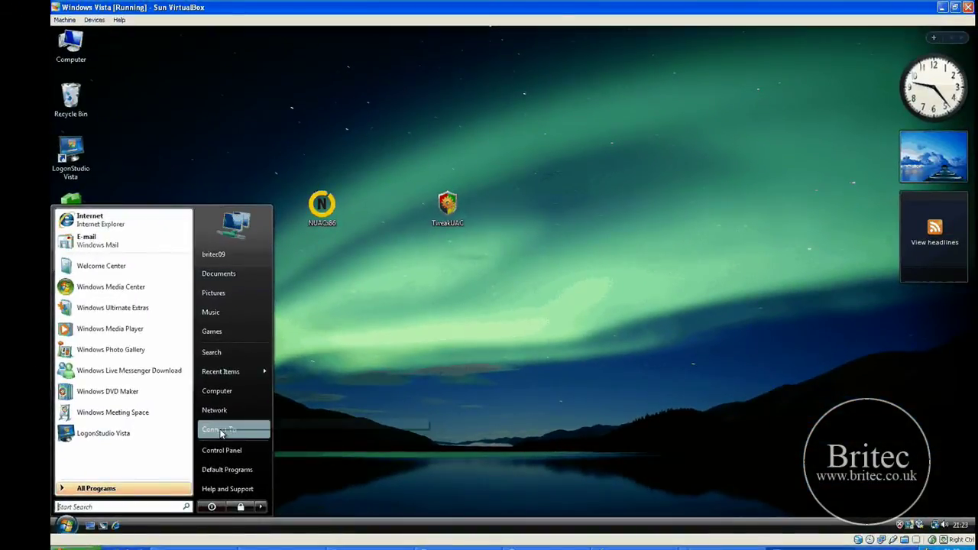
left_click(221, 450)
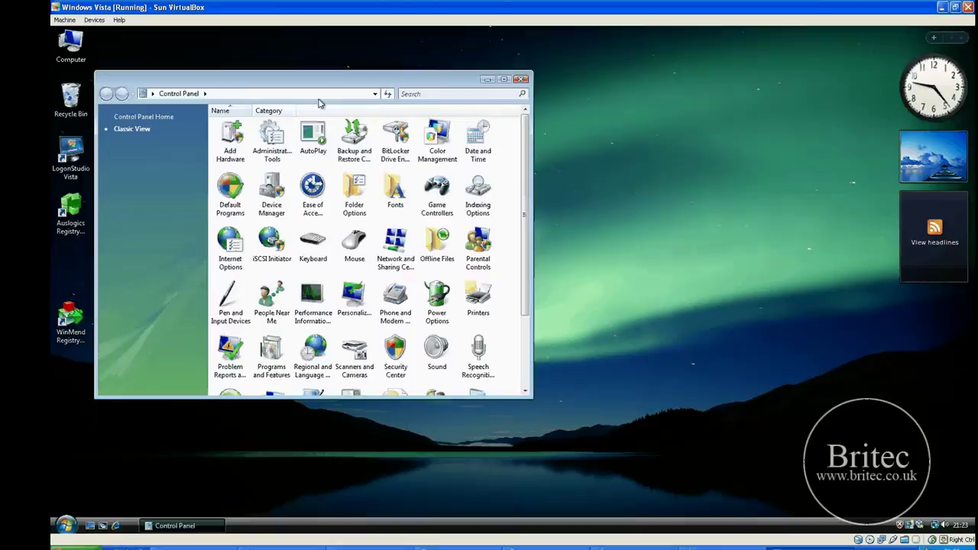
left_click_drag(319, 103, 482, 101)
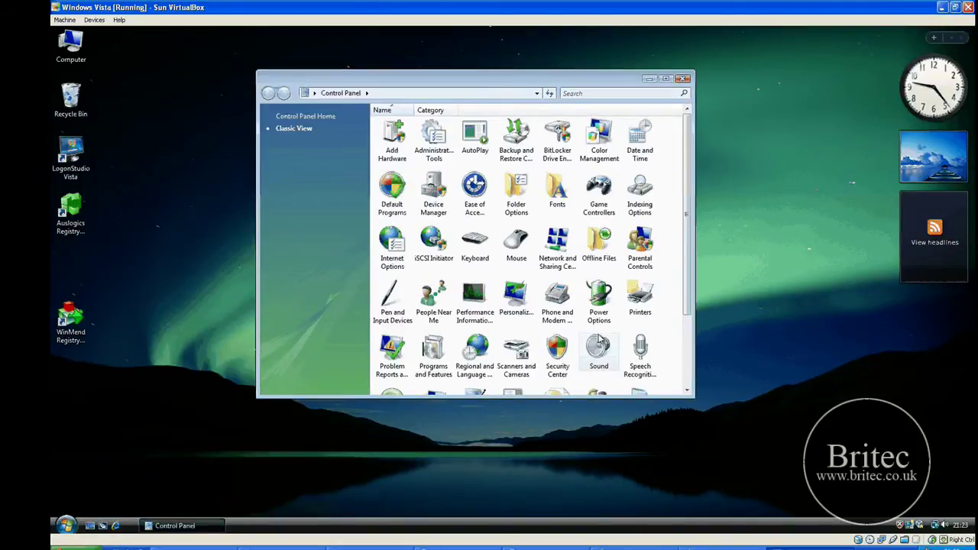
scroll(599, 341, "down", 1)
double_click(600, 345)
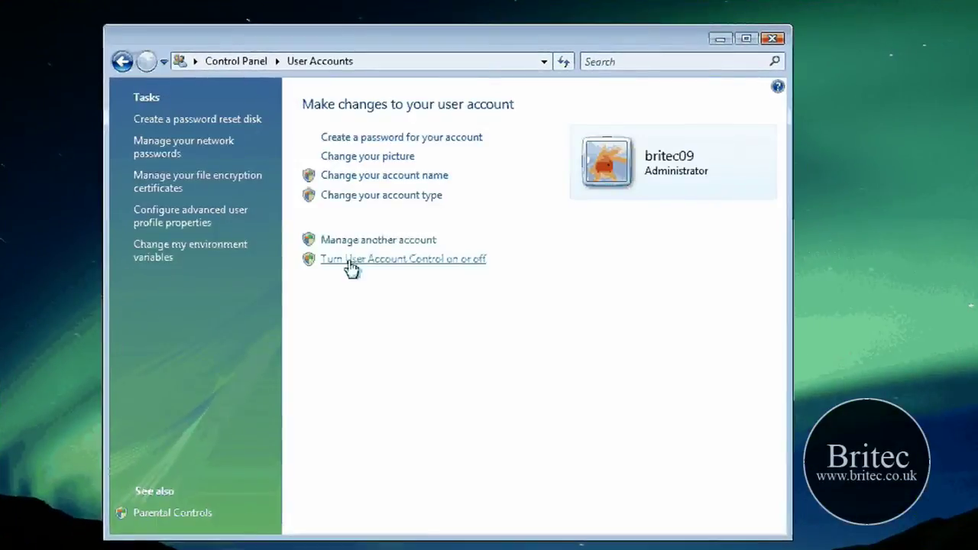
left_click(352, 261)
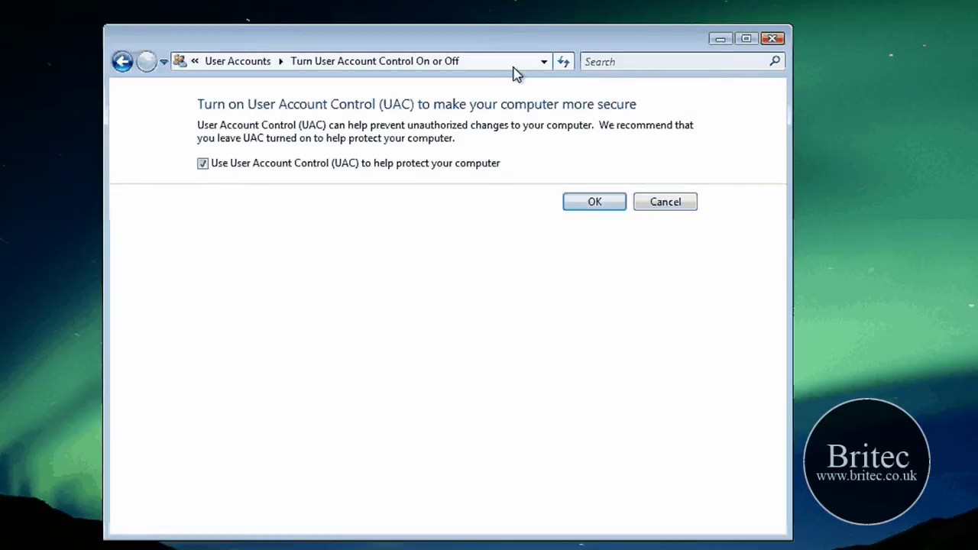
left_click_drag(514, 73, 568, 111)
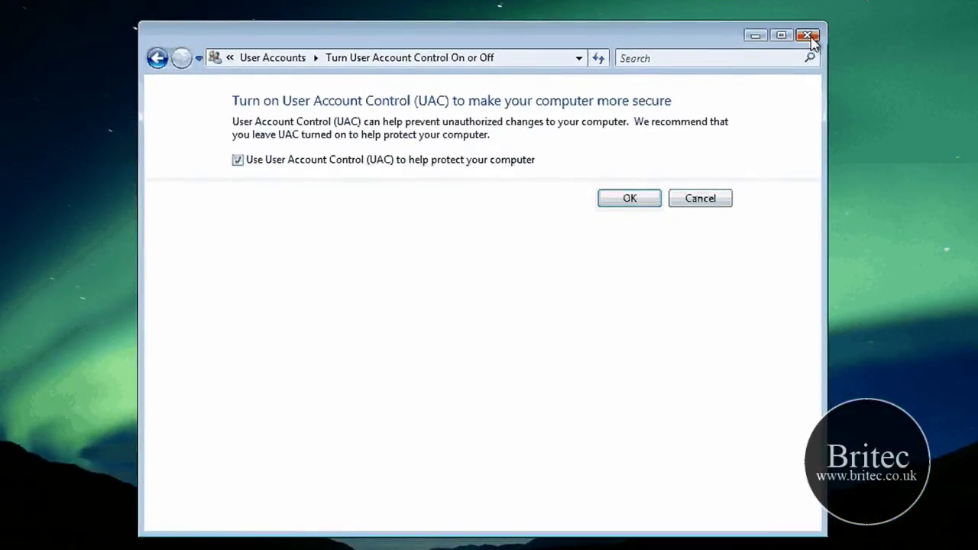
left_click(813, 38)
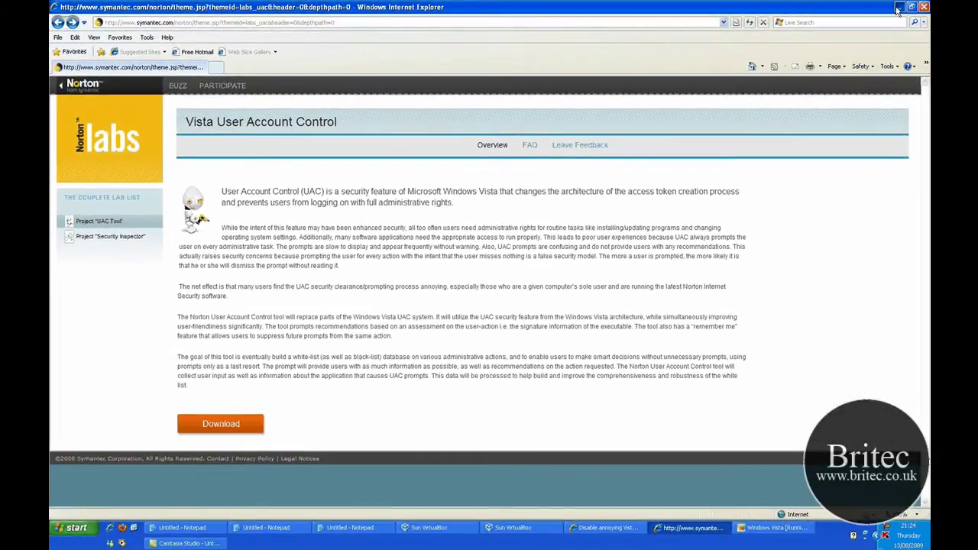
- Return to the Vista virtual machine, enable the full UAC in TweakUAC and confirm the change
left_click(900, 7)
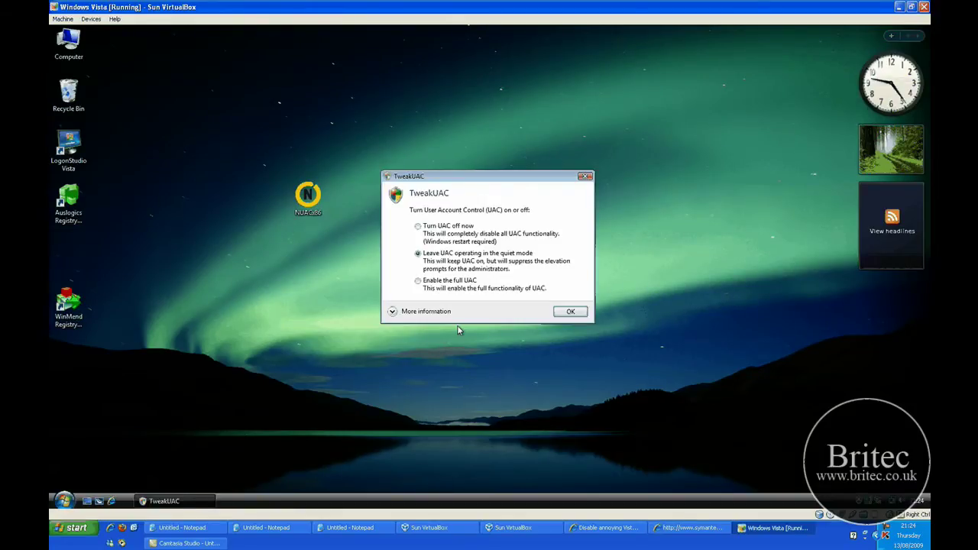
left_click(570, 311)
left_click(529, 297)
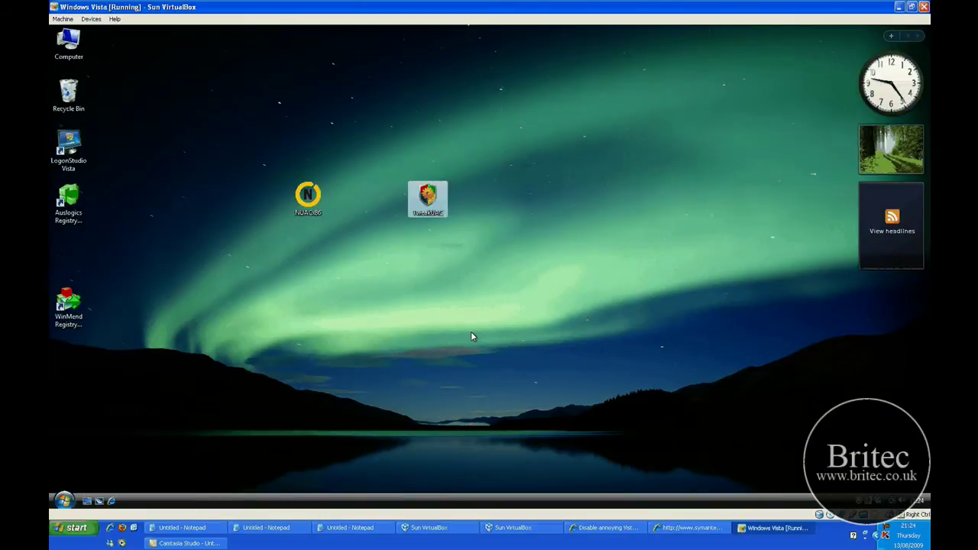
- Move the NUACx86 installer icon directly below the TweakUAC icon on the desktop
left_click(300, 201)
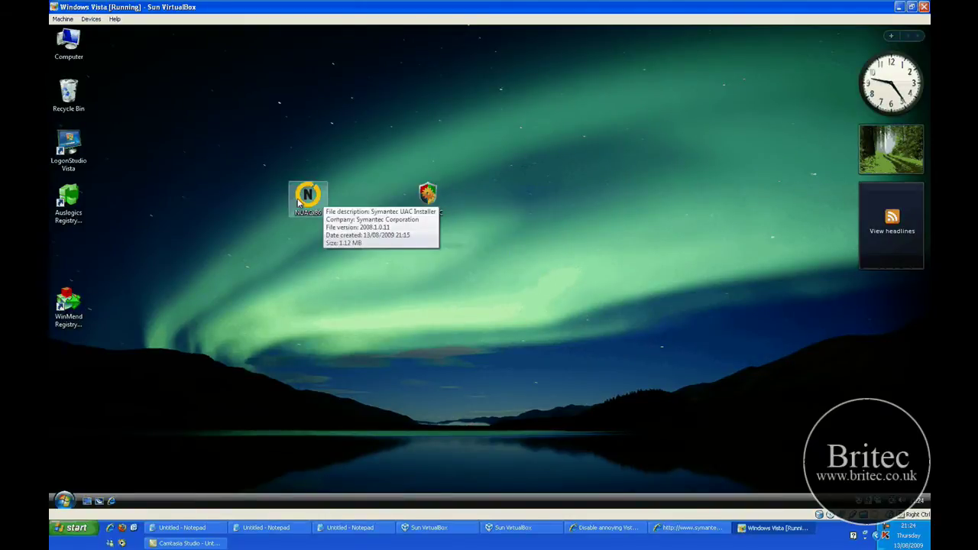
left_click_drag(299, 201, 420, 253)
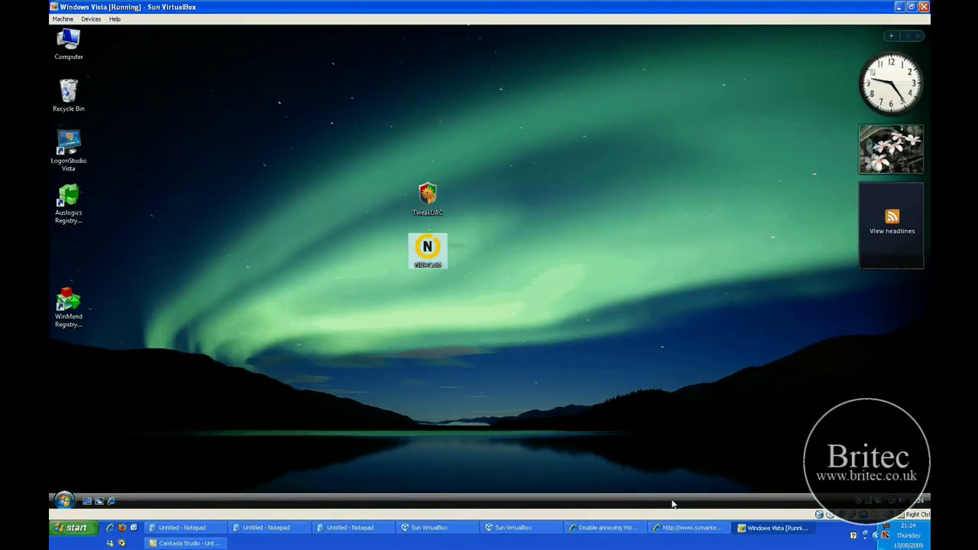
- In Internet Explorer, request the Norton Labs UAC tool download with Indonesia as the country and the testing-only certification accepted
left_click(687, 527)
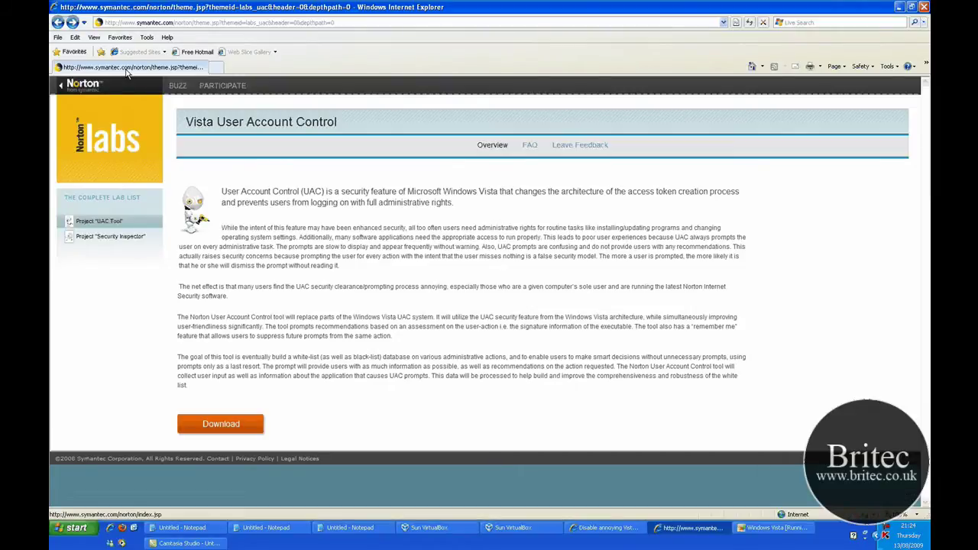
left_click(234, 432)
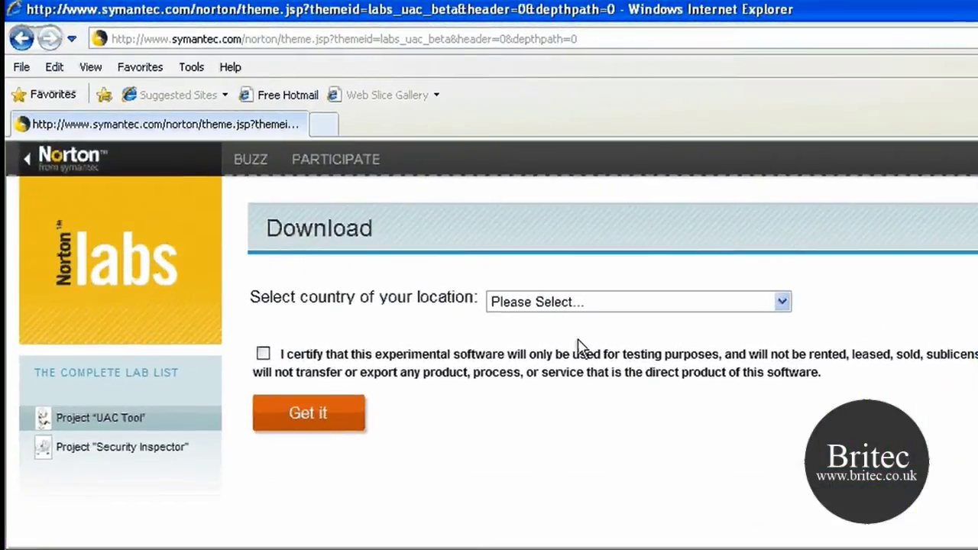
left_click(364, 159)
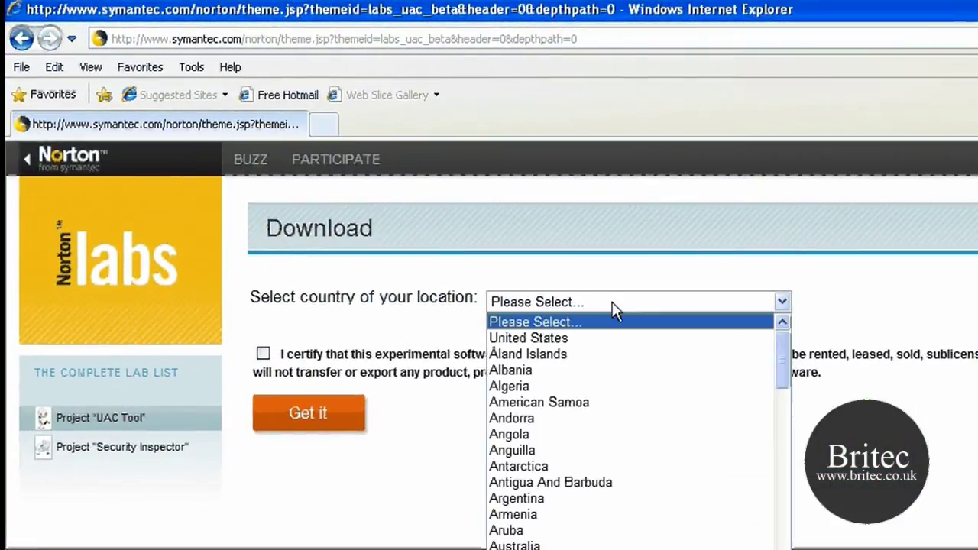
left_click_drag(782, 340, 791, 528)
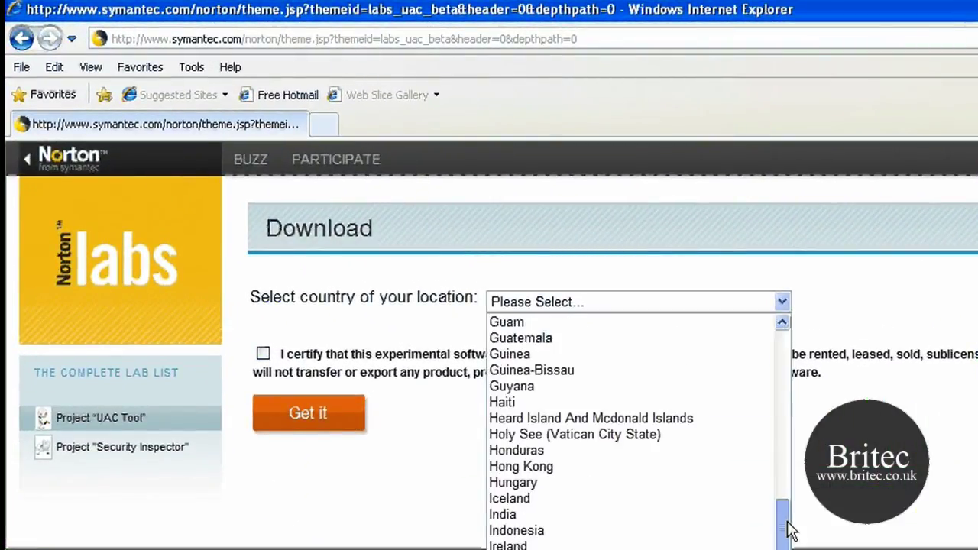
left_click(517, 530)
left_click(263, 354)
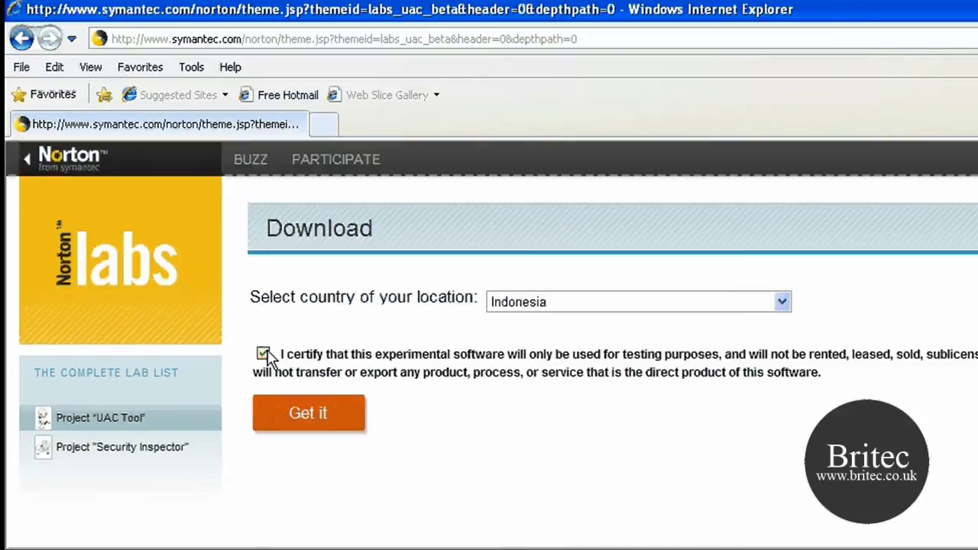
left_click(306, 429)
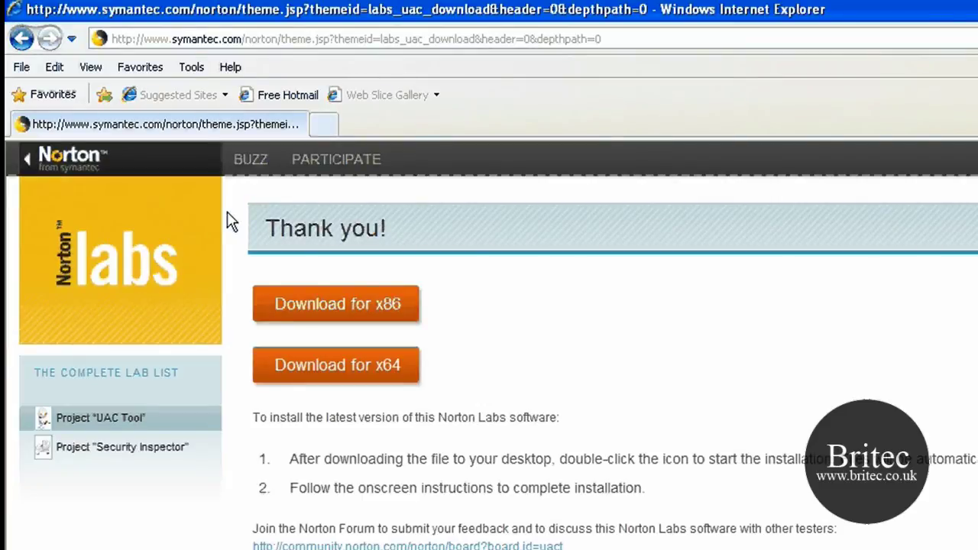
- Run the NUACx86 installer in the Vista virtual machine and allow it through the User Account Control prompt
double_click(447, 330)
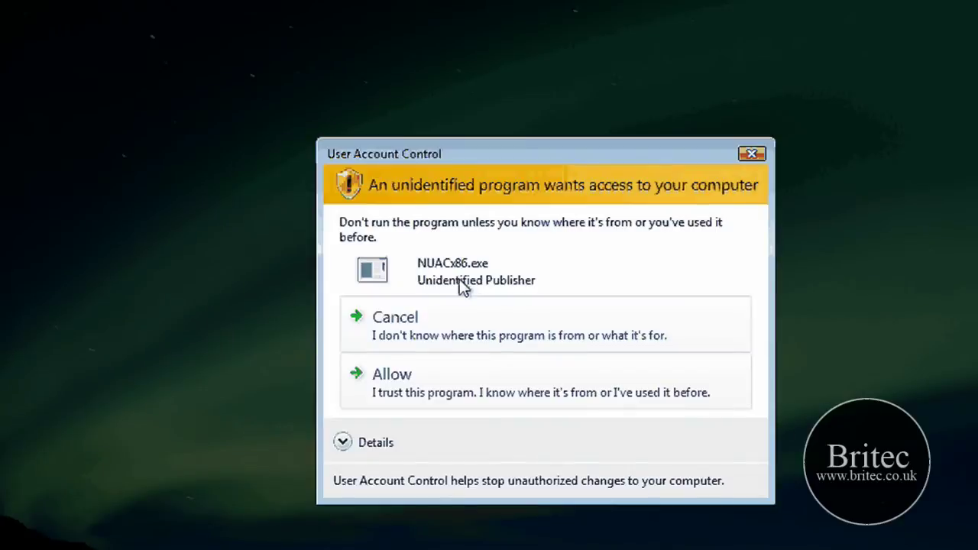
left_click(412, 376)
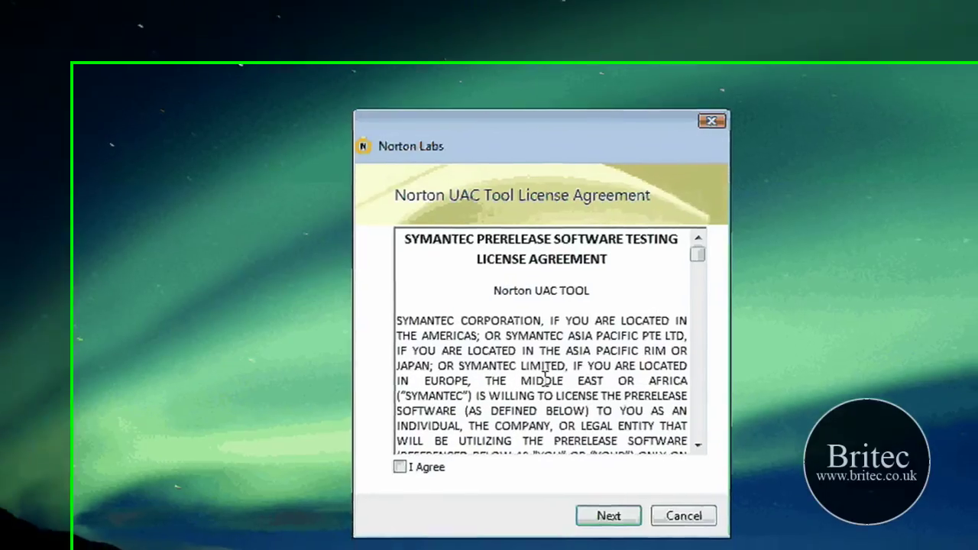
- Accept the Norton UAC Tool license agreement, install the tool with submission on UAC prompts enabled, and finish the setup
left_click(412, 477)
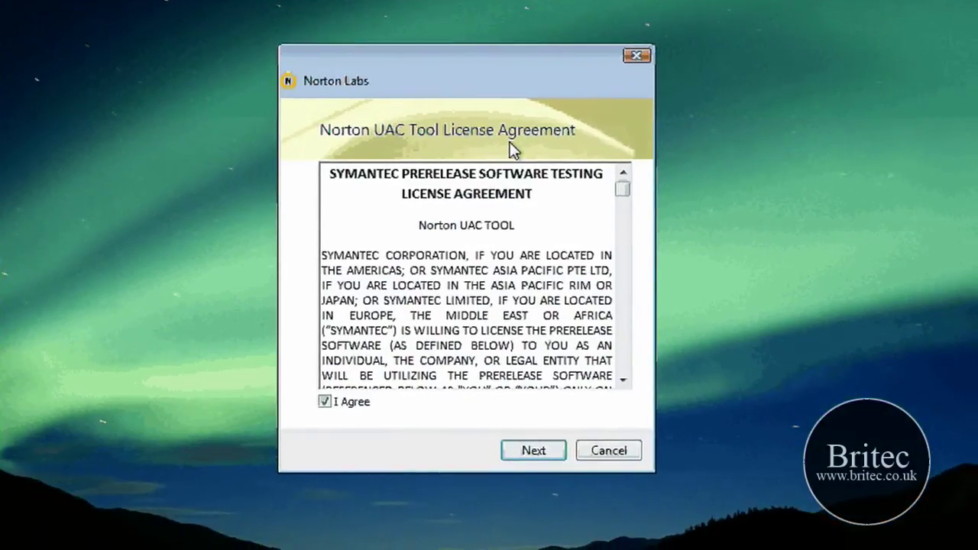
left_click(525, 452)
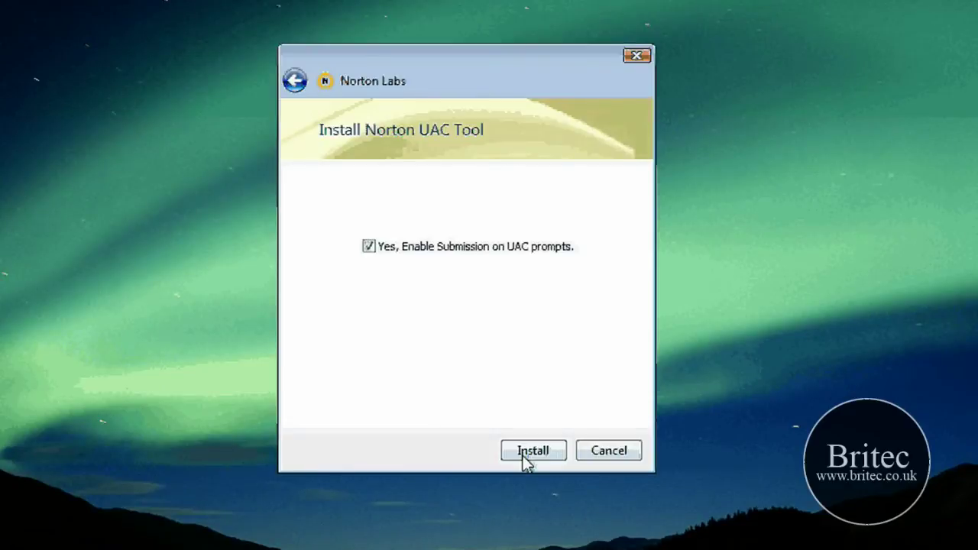
left_click(534, 458)
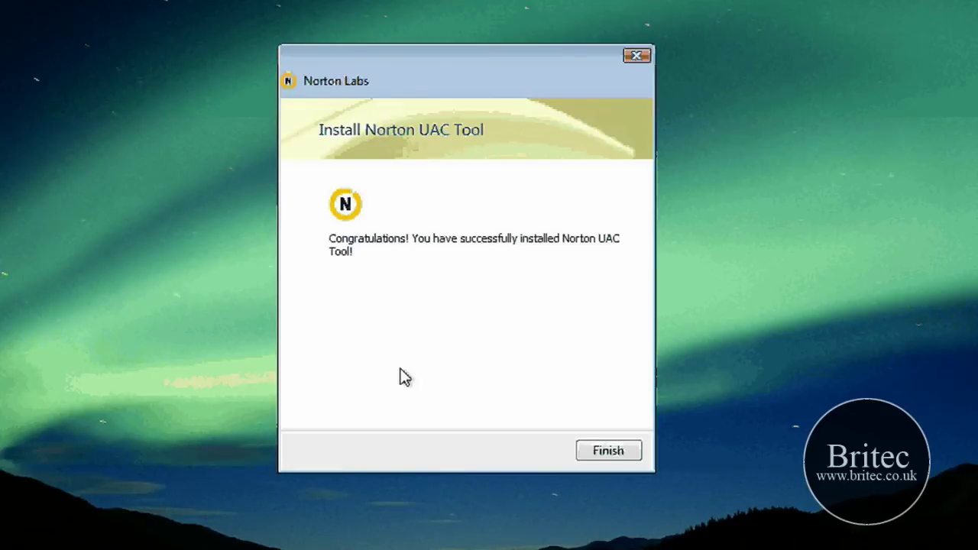
key("Return")
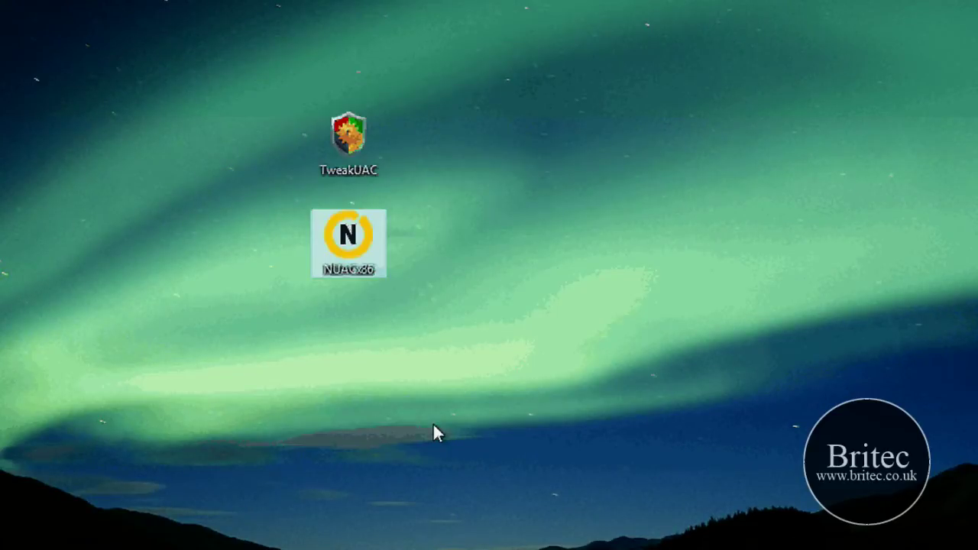
- Launch regedit from the Start search and allow Registry Editor in the Norton Labs prompt with "Don't ask me again" enabled
key("super+Tab")
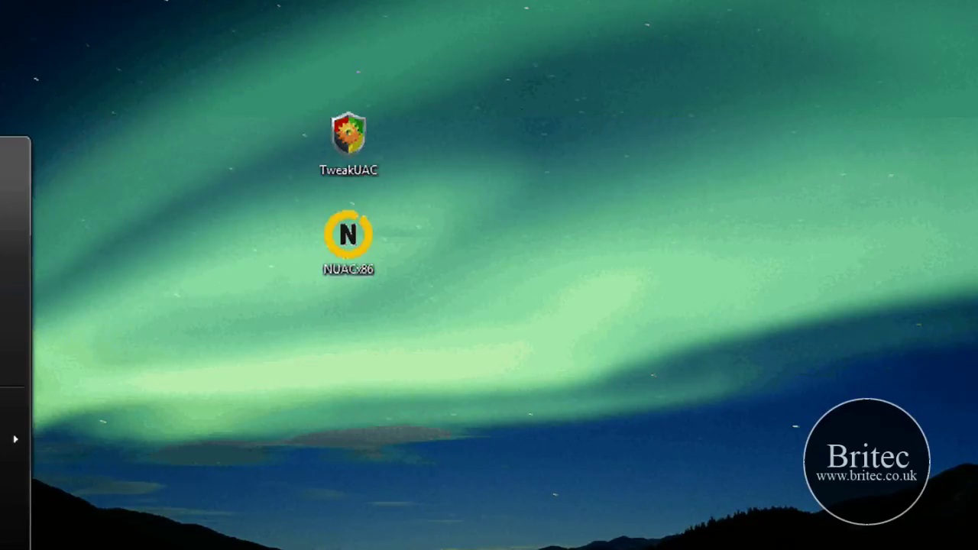
key("super")
type("reg")
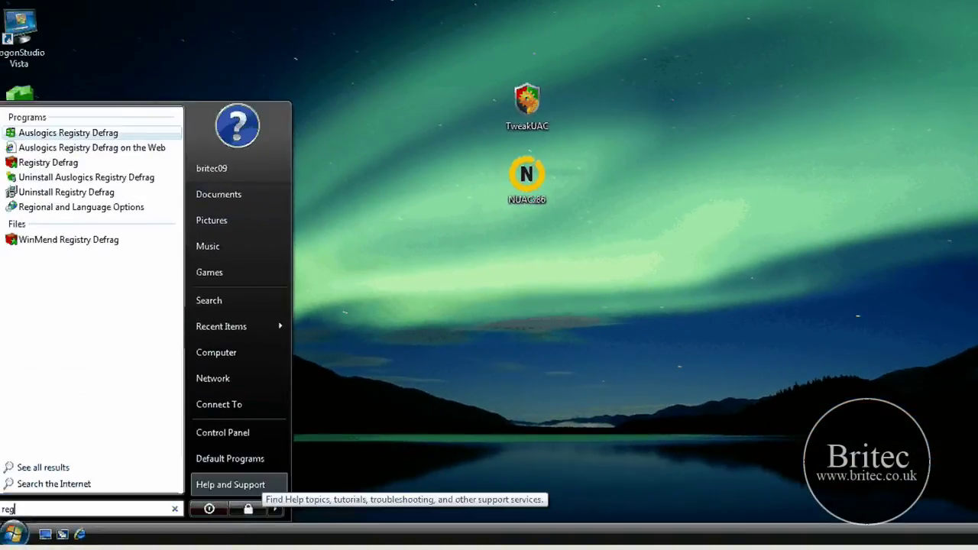
type("edit")
key("Return")
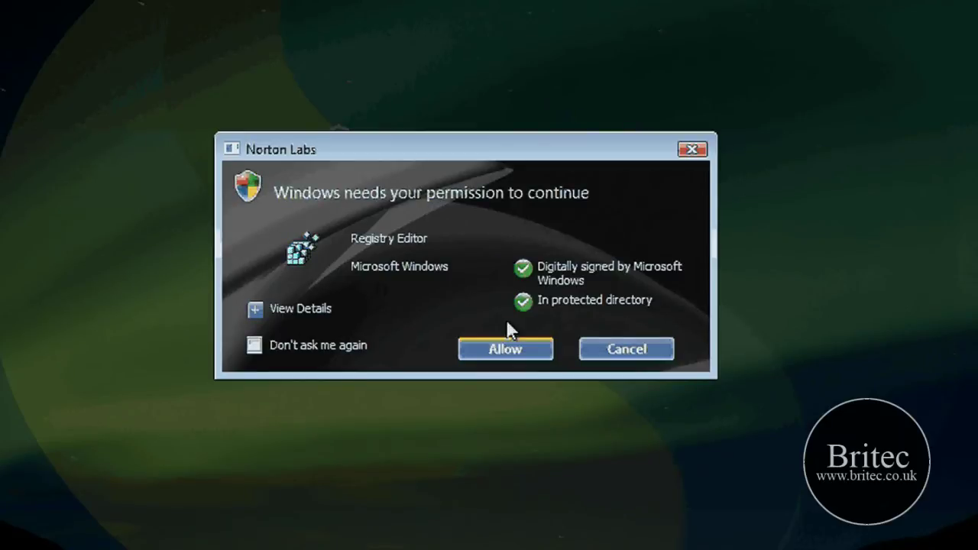
left_click(255, 348)
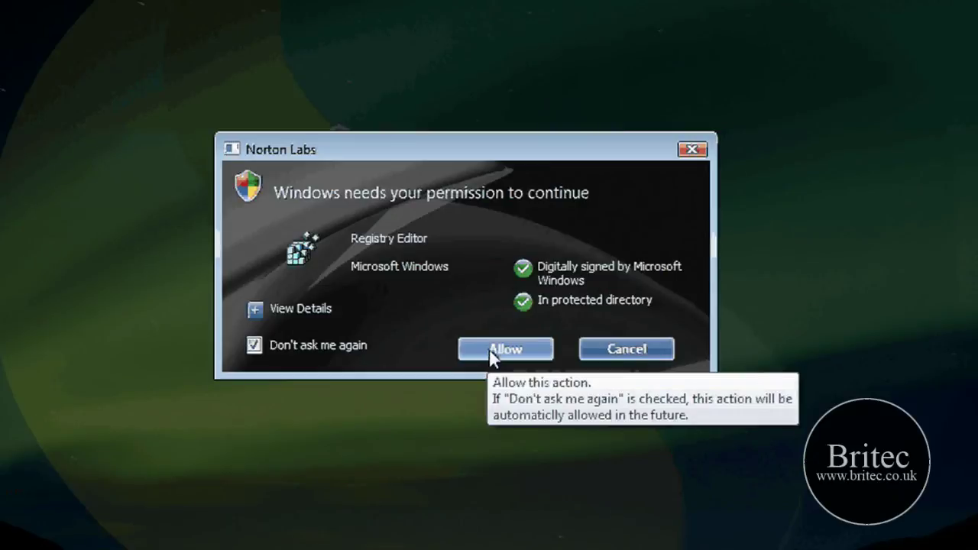
left_click(491, 352)
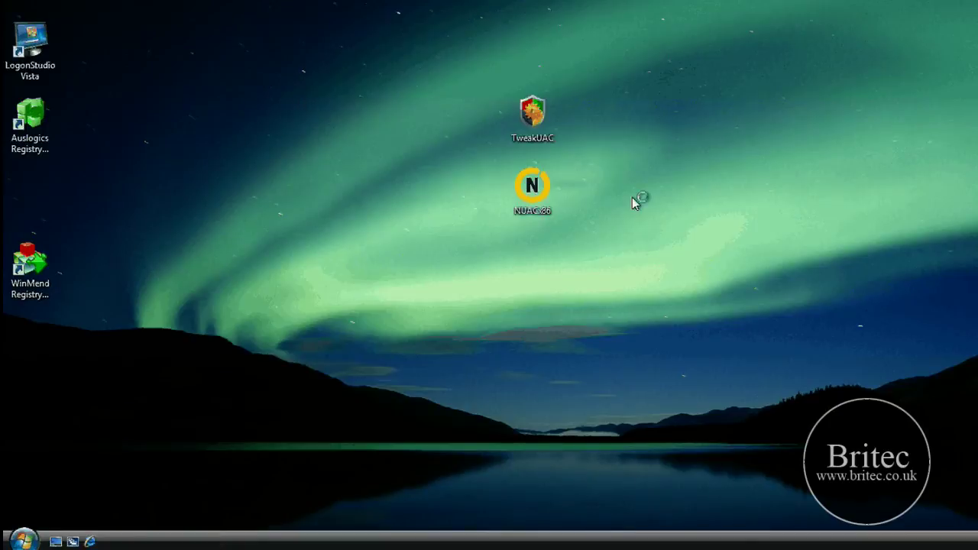
- Run regedit again from the Start search to test the remembered permission, and close Registry Editor
left_click(33, 540)
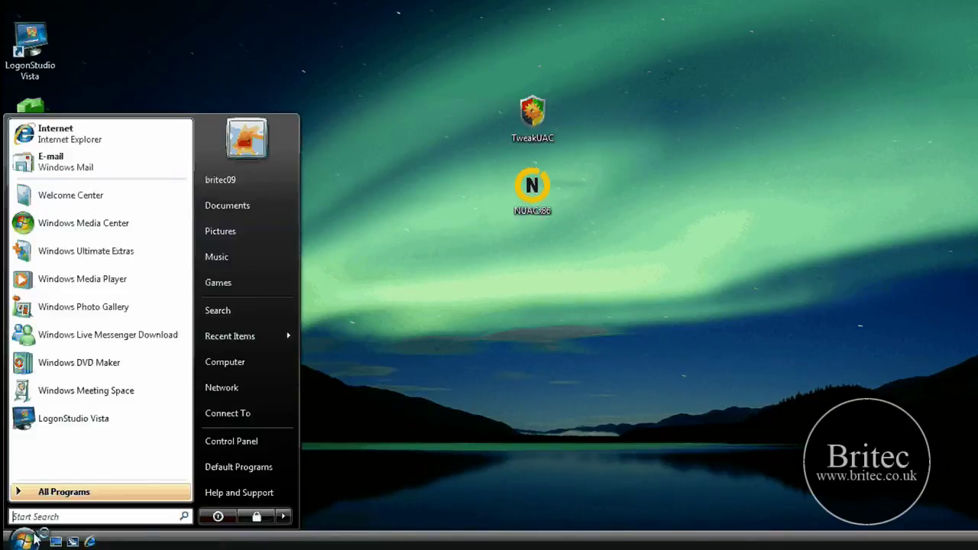
left_click(161, 517)
type("re")
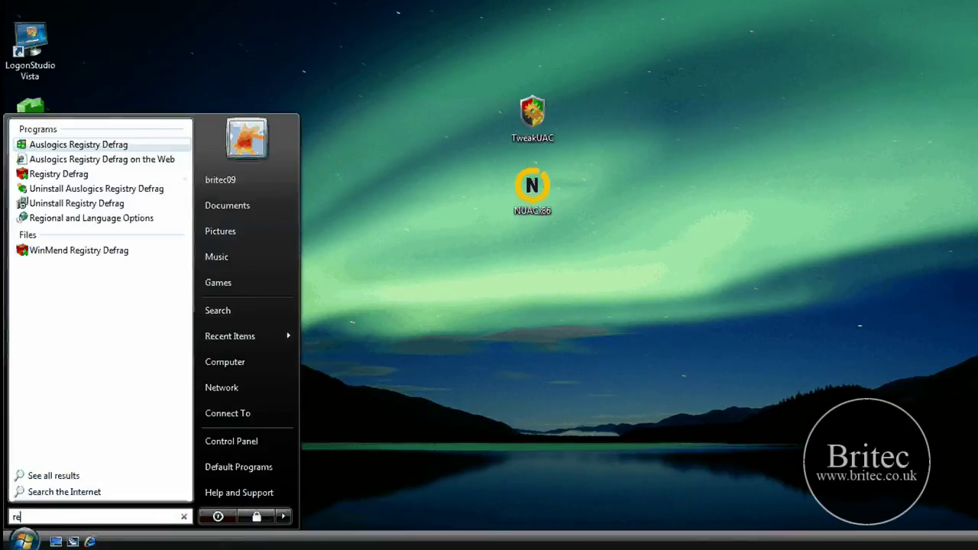
key("BackSpace")
key("BackSpace")
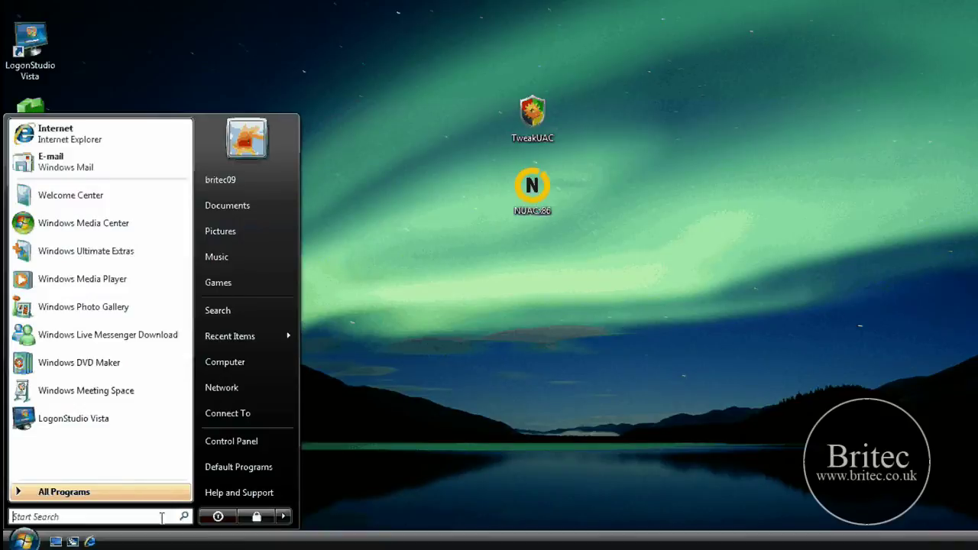
type("reg")
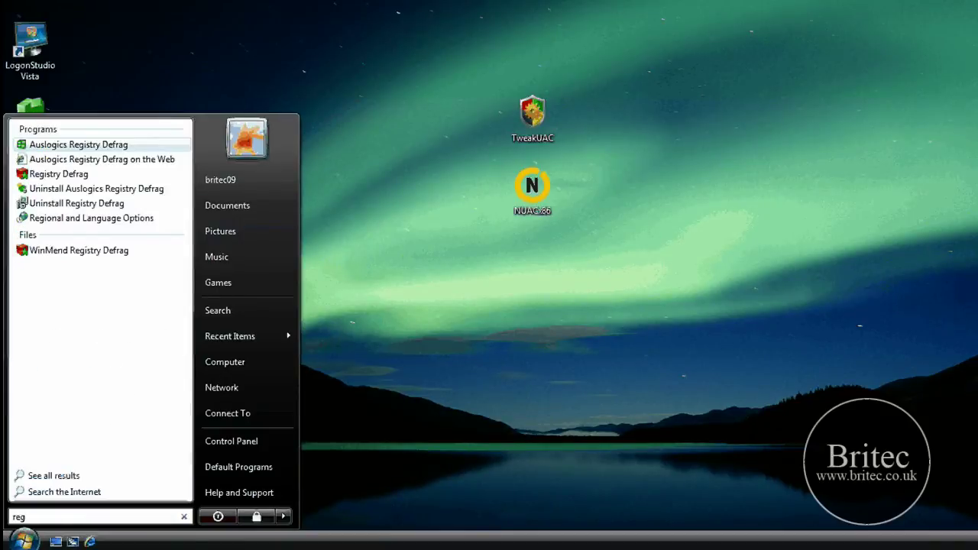
type("edit")
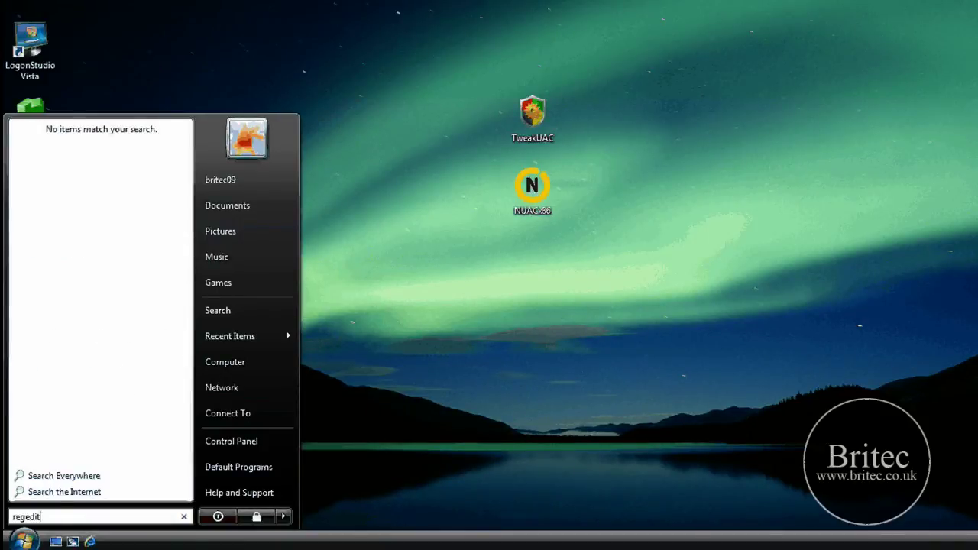
key("Return")
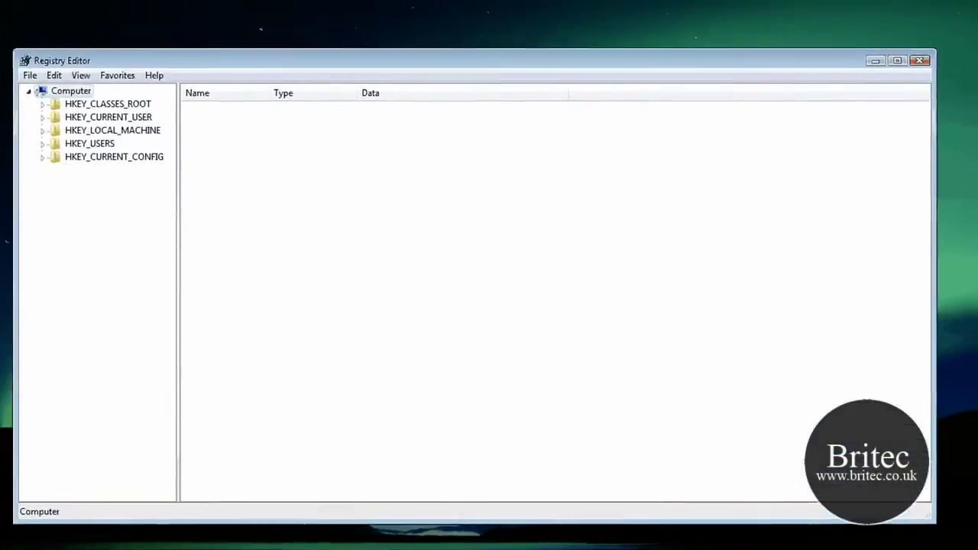
left_click(921, 61)
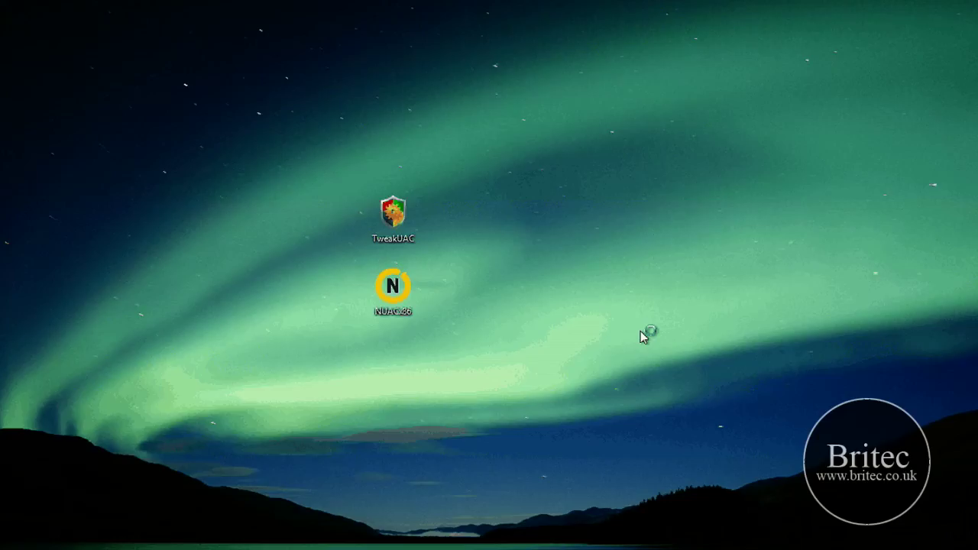